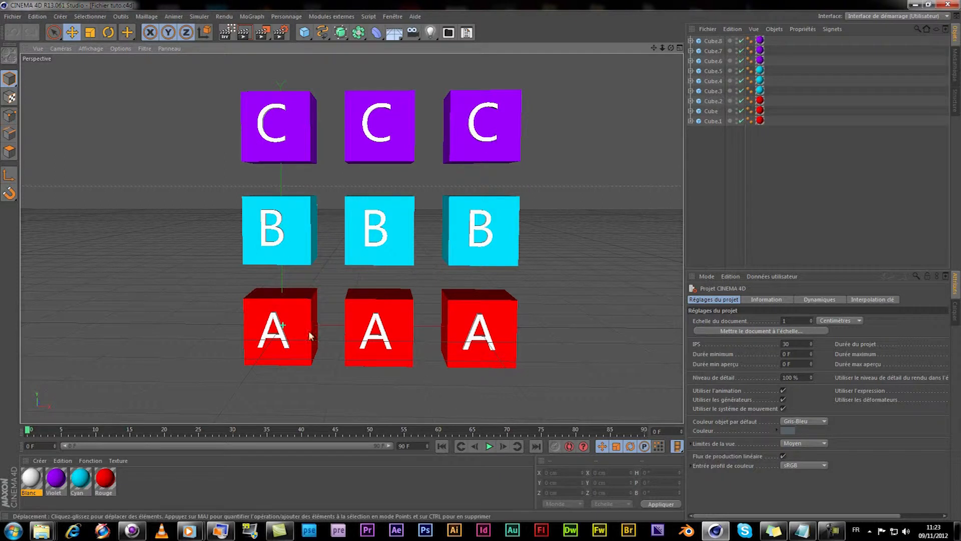
# - Check the nested objects of Cube.8, add the cube to a new layer and show the layer manager
pyautogui.click(690, 41)
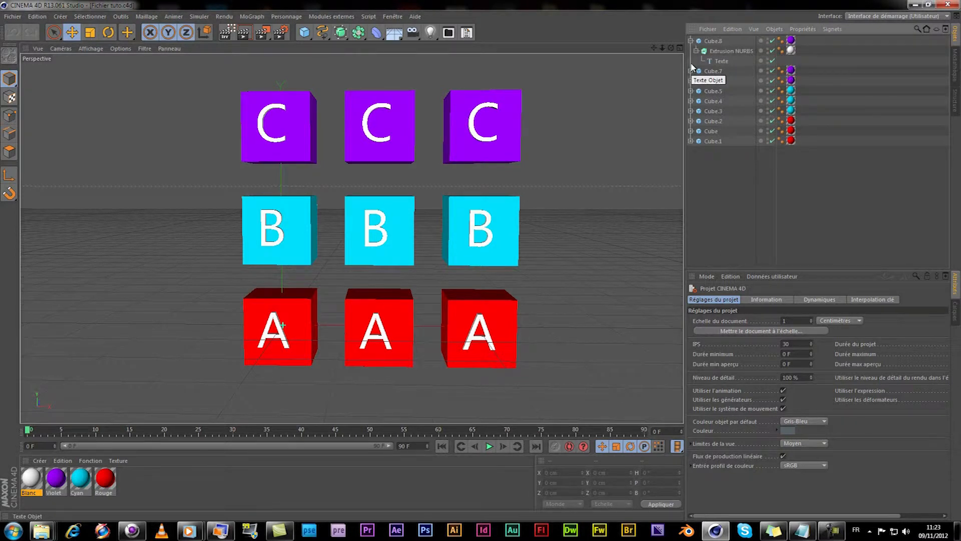
pyautogui.click(691, 42)
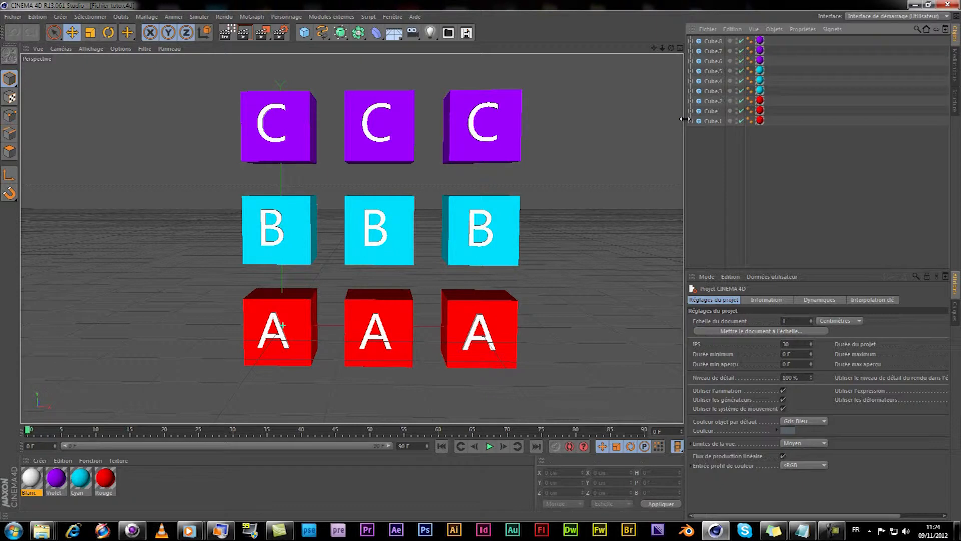
pyautogui.click(715, 41)
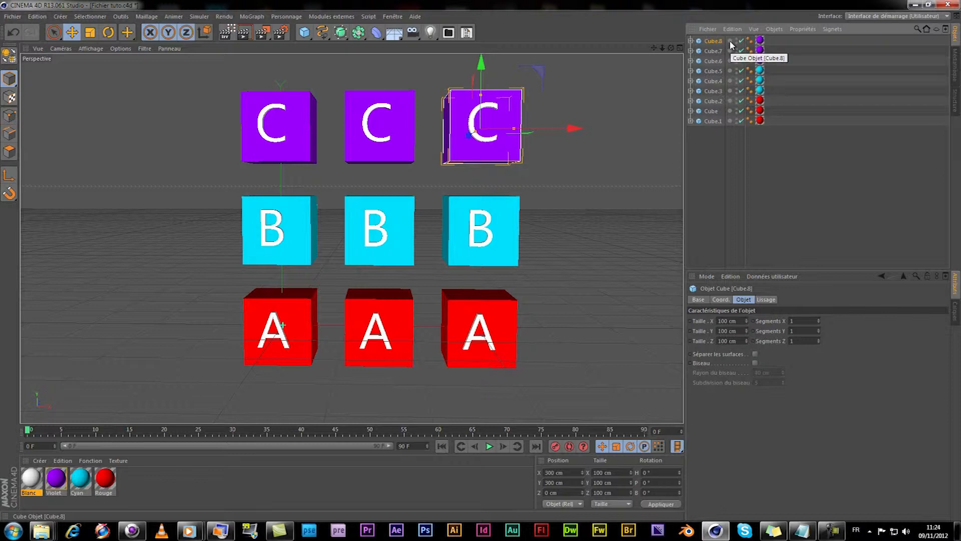
pyautogui.rightClick(731, 45)
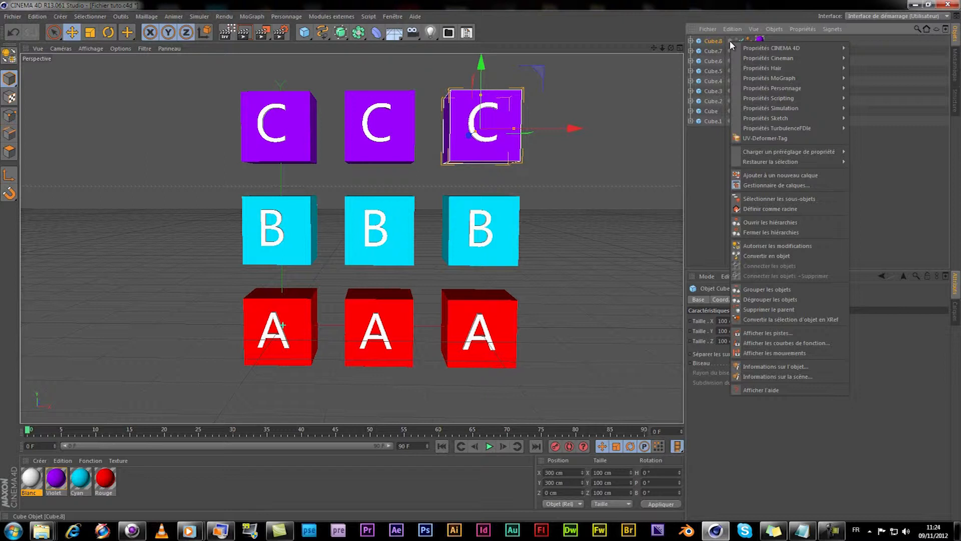
pyautogui.click(767, 178)
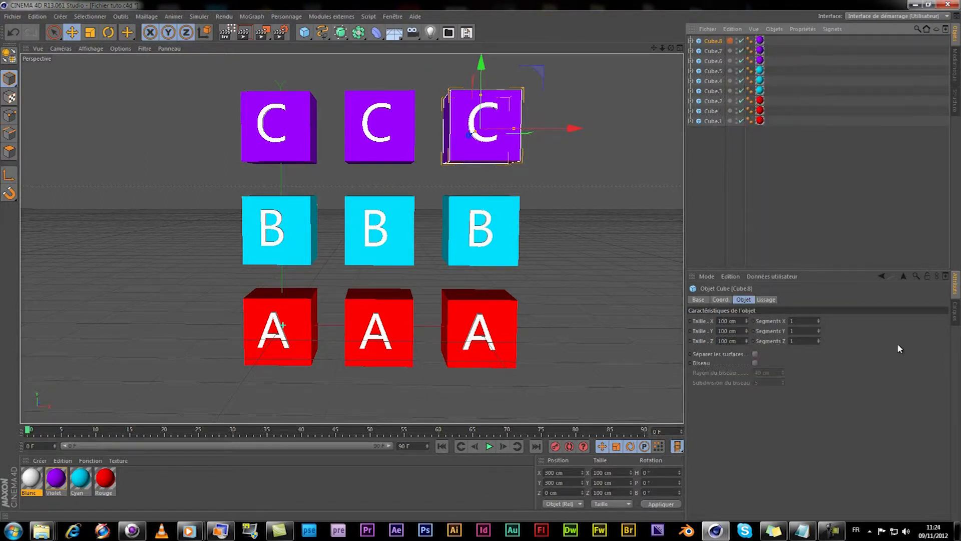
pyautogui.click(954, 313)
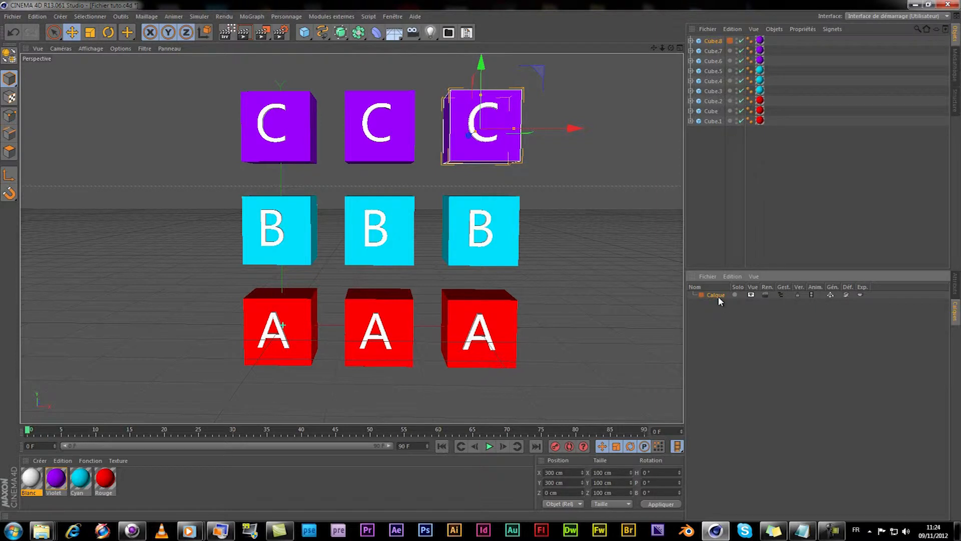
# - Recolour Cube.8's new layer violet, and delete that layer
pyautogui.doubleClick(702, 294)
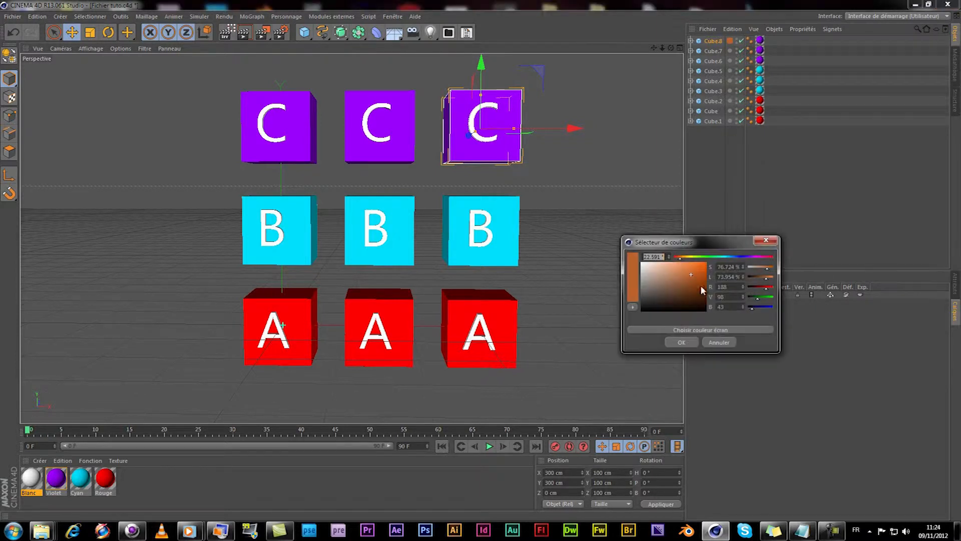
pyautogui.click(747, 256)
pyautogui.press('Return')
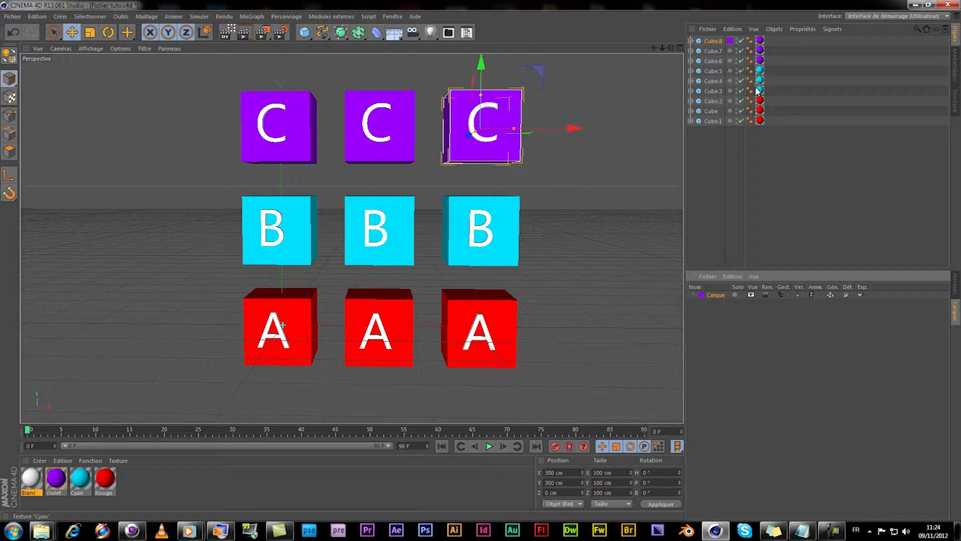
pyautogui.press('Delete')
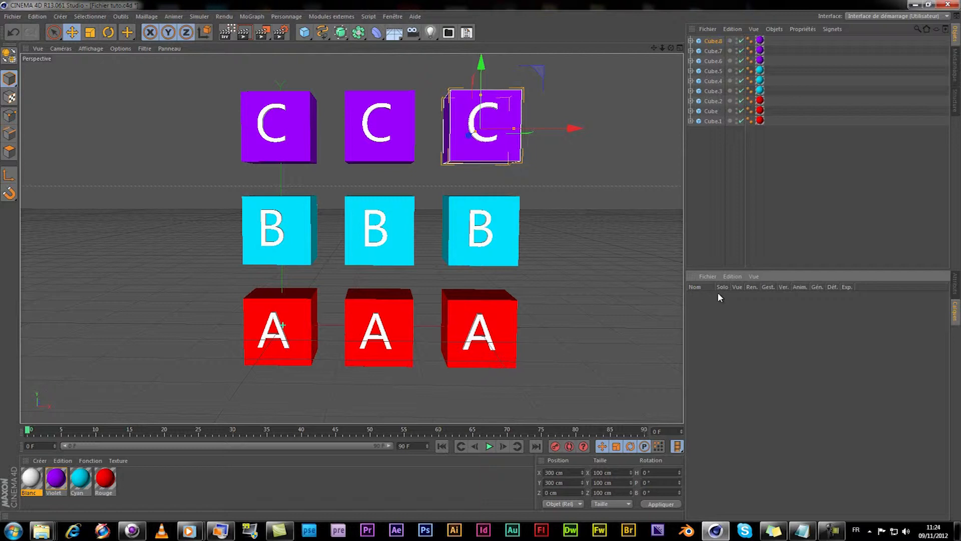
# - Select the three C cubes by selecting the objects that use the Violet material
pyautogui.keyDown('shift'); pyautogui.click(714, 61); pyautogui.keyUp('shift')
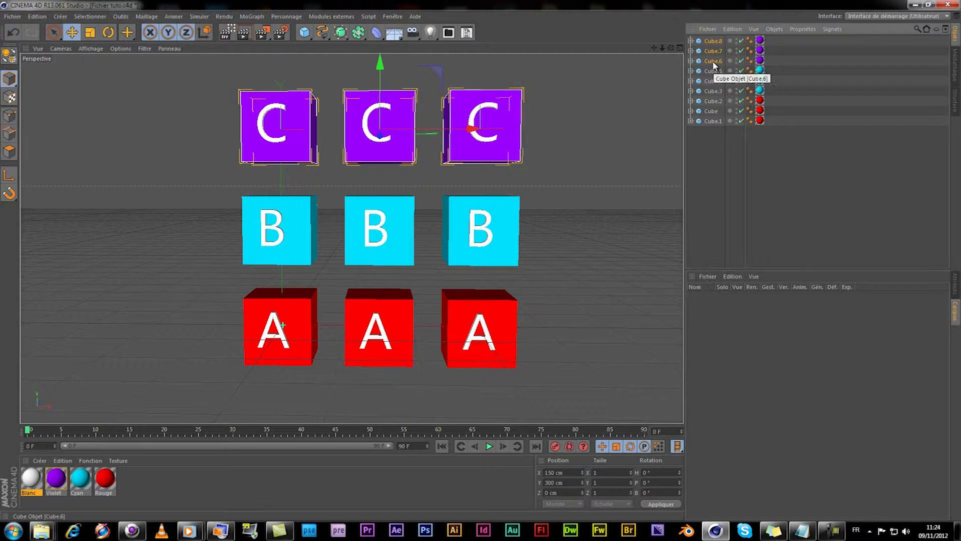
pyautogui.click(731, 143)
pyautogui.click(56, 481)
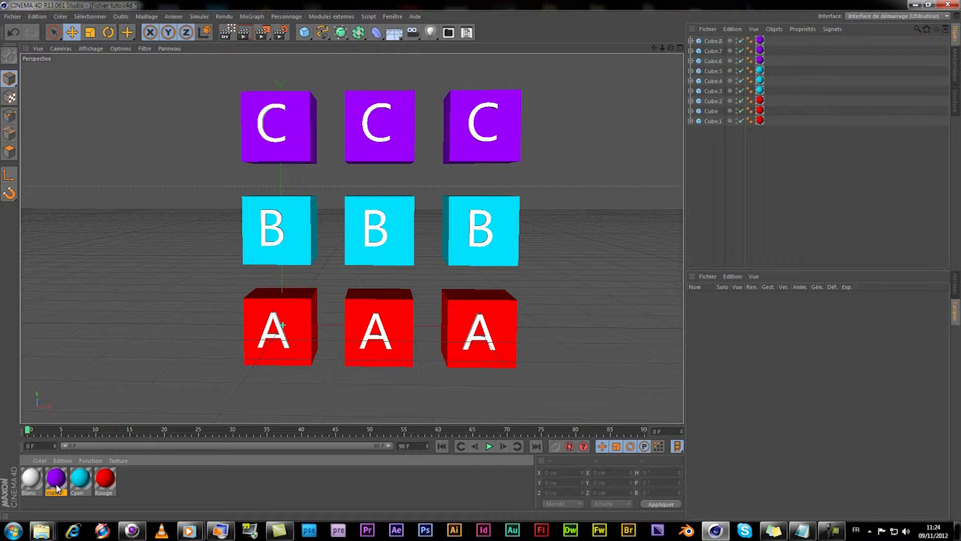
pyautogui.rightClick(58, 487)
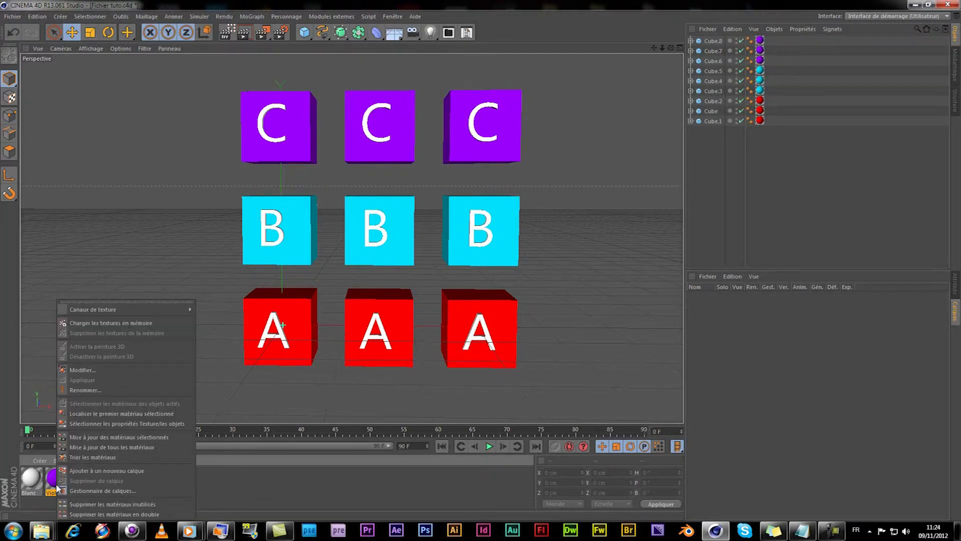
pyautogui.click(96, 423)
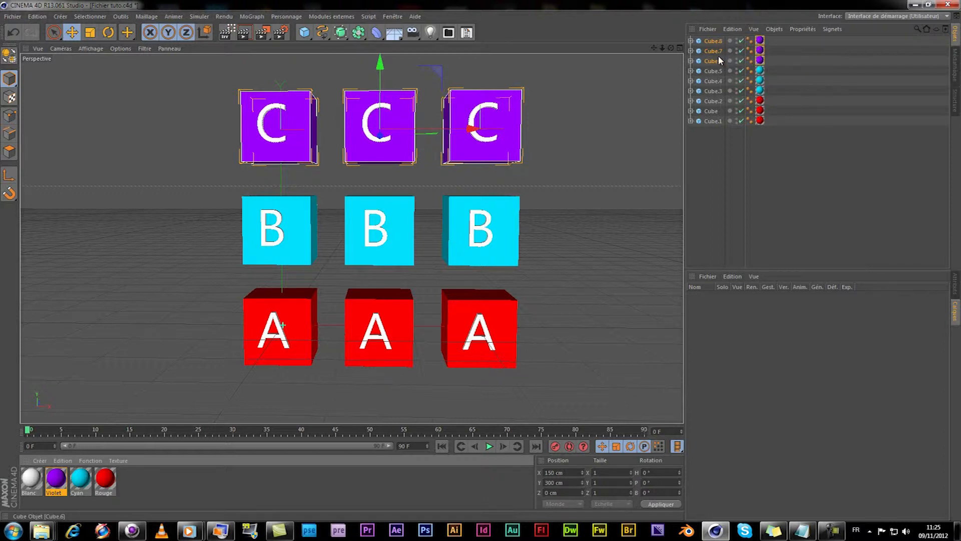
# - Add the three selected C cubes to a new layer
pyautogui.rightClick(761, 40)
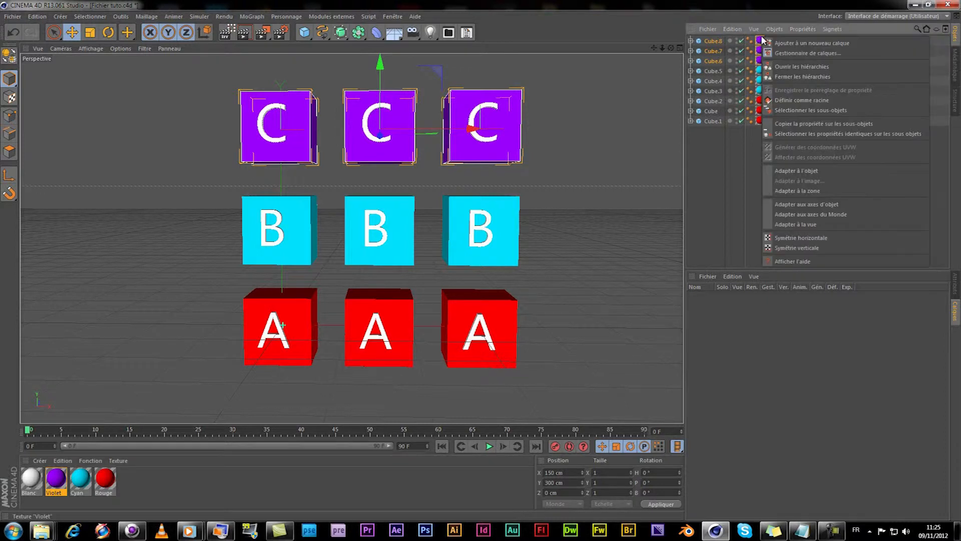
pyautogui.click(712, 40)
pyautogui.rightClick(713, 40)
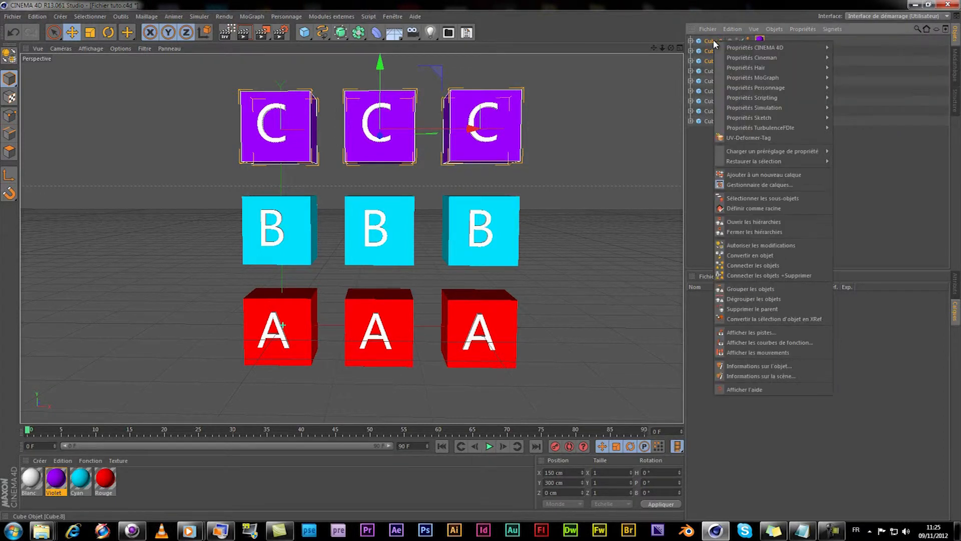
pyautogui.click(764, 174)
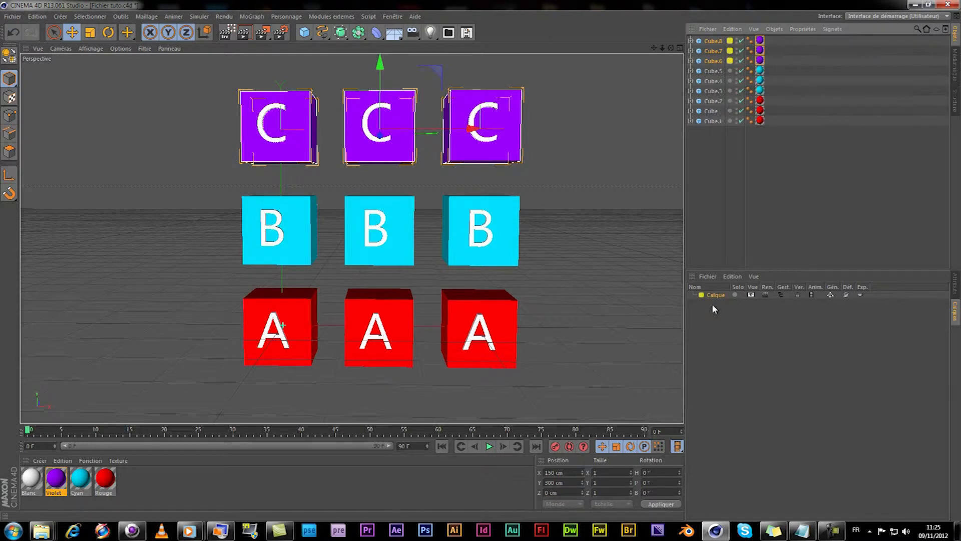
# - Expand all hierarchies and extend the layer to the Extrusion NURBS and Texte children of Cube.8, Cube.7 and Cube.6
pyautogui.click(691, 41)
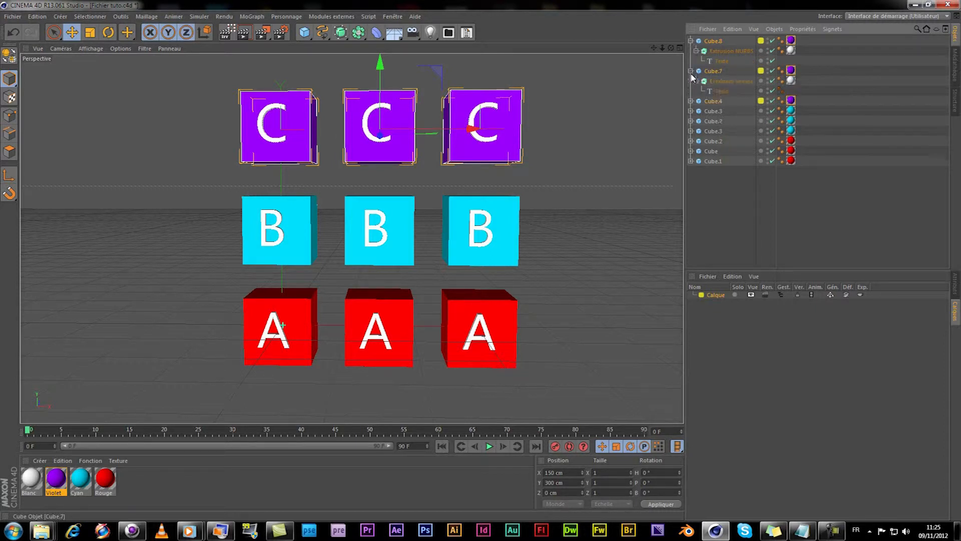
pyautogui.click(690, 41)
pyautogui.rightClick(712, 42)
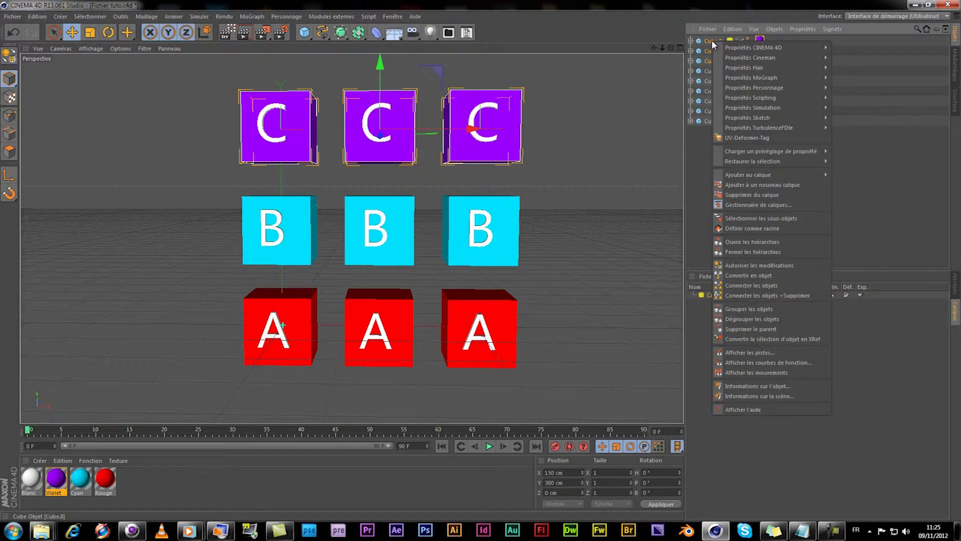
pyautogui.click(746, 239)
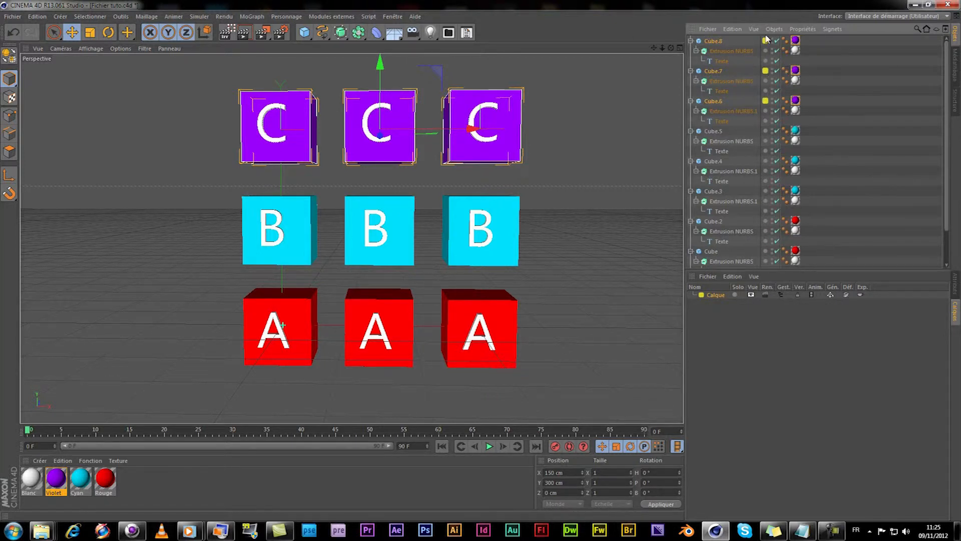
pyautogui.moveTo(766, 40); pyautogui.dragTo(766, 122)
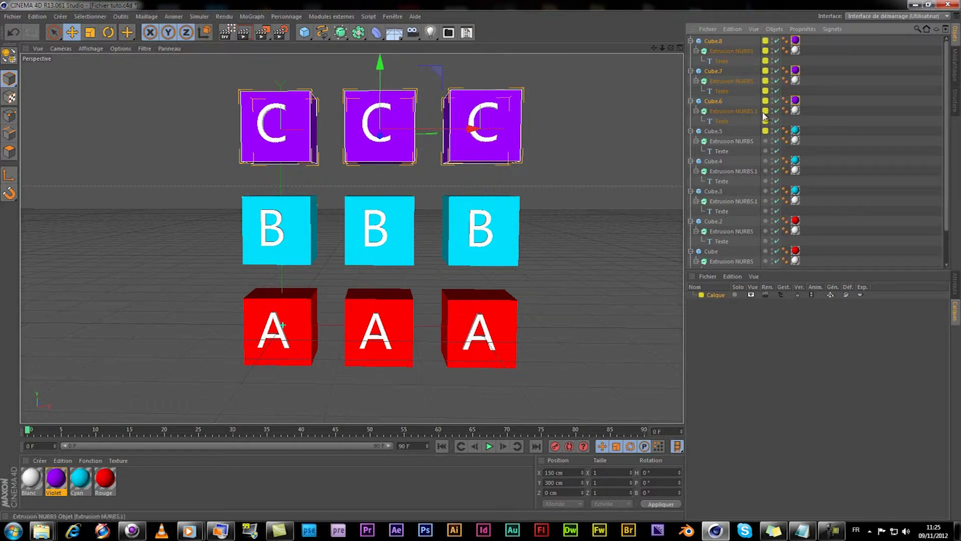
# - Collapse all hierarchies and remove Cube.5 from the layer
pyautogui.click(690, 41)
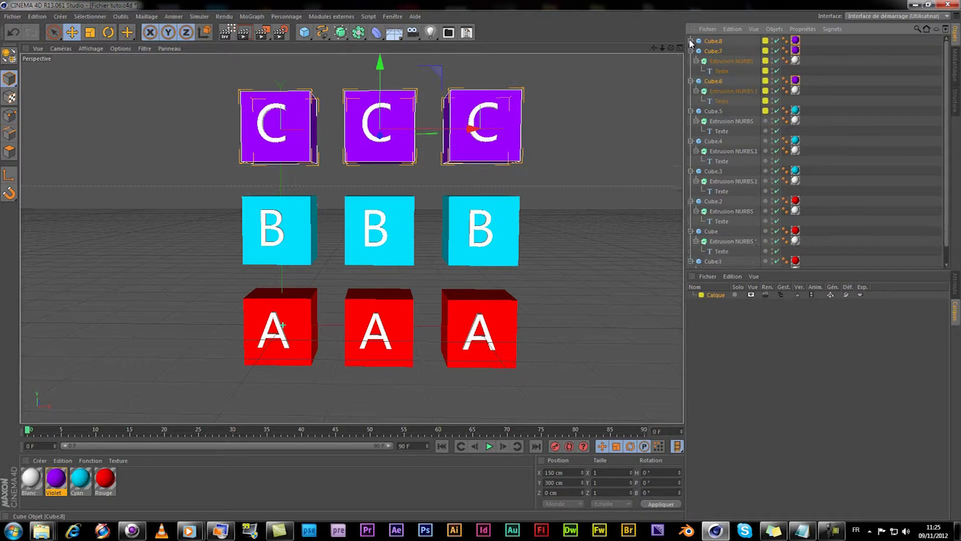
pyautogui.rightClick(704, 44)
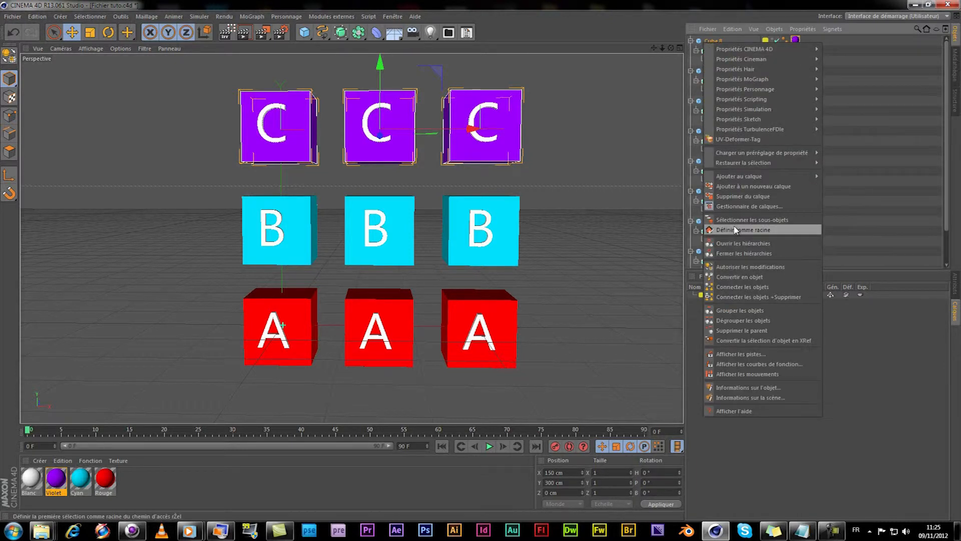
pyautogui.click(734, 253)
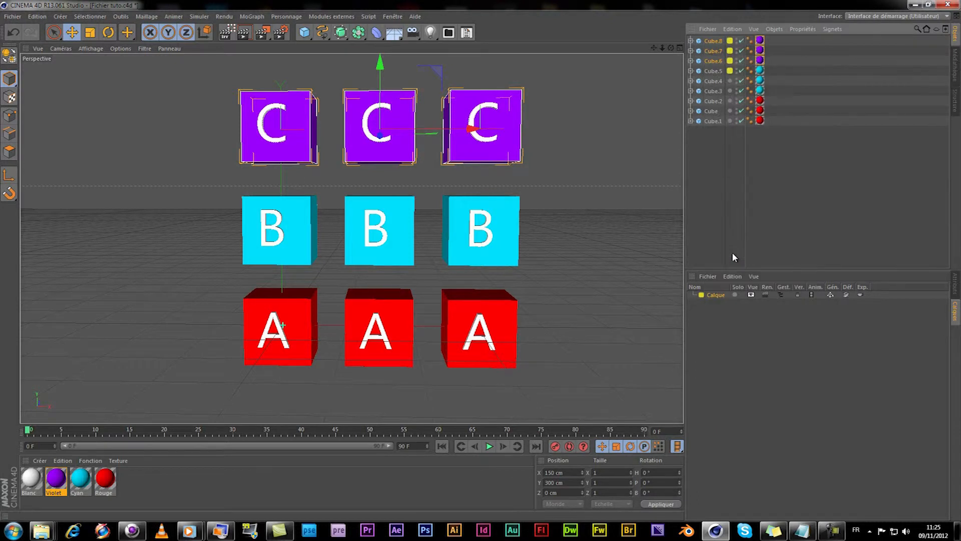
pyautogui.click(730, 71)
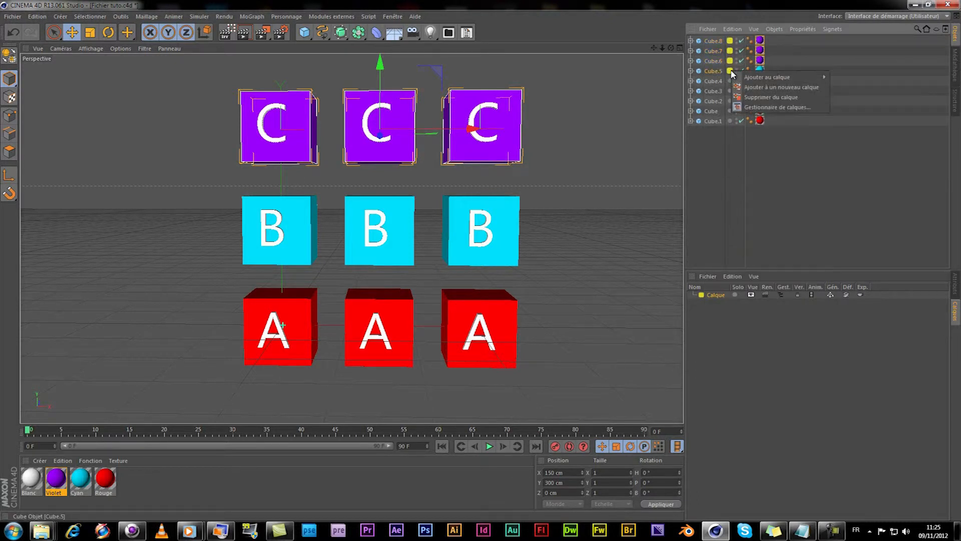
pyautogui.click(766, 97)
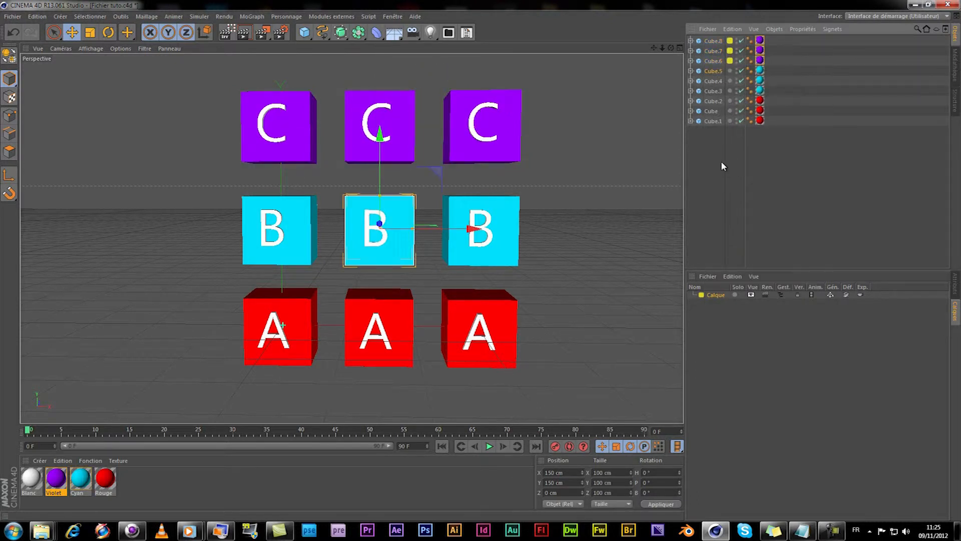
# - Select Cube.6 through Cube.8 and check the nested objects of Cube.8
pyautogui.click(712, 58)
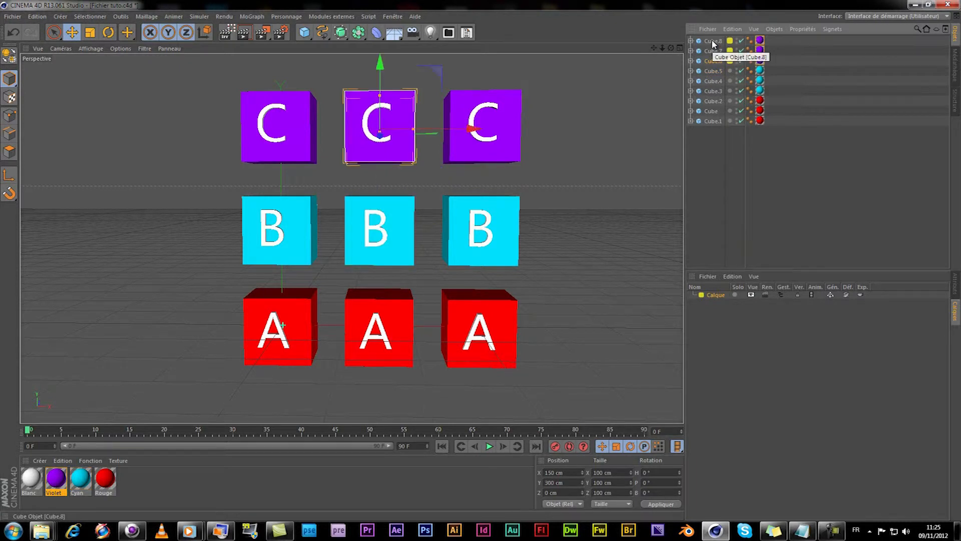
pyautogui.keyDown('shift'); pyautogui.click(712, 41); pyautogui.keyUp('shift')
pyautogui.click(691, 40)
pyautogui.click(696, 50)
pyautogui.click(691, 40)
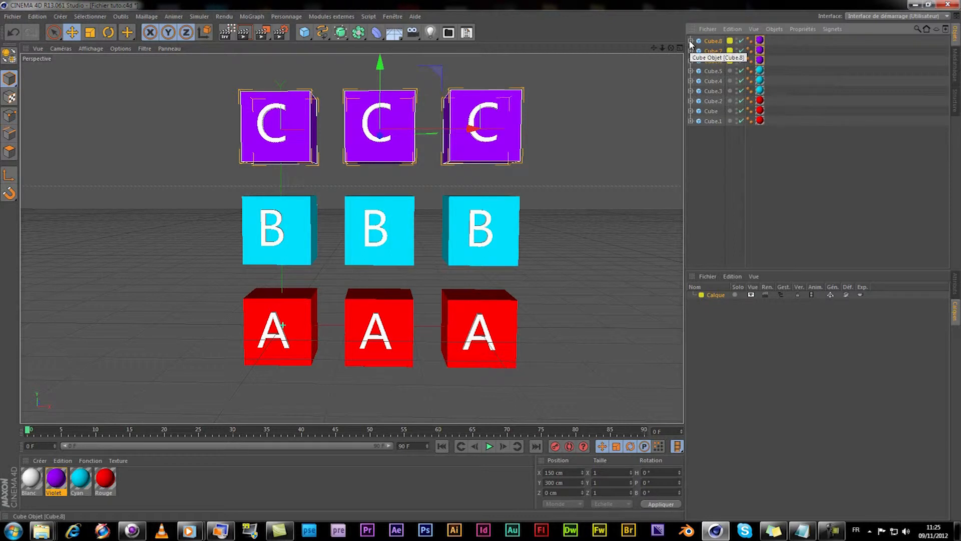
# - Set the layer's colour to violet with a hue of 271° and RGB values 131, 0, 255
pyautogui.click(703, 295)
pyautogui.click(703, 296)
pyautogui.moveTo(740, 258); pyautogui.dragTo(751, 260)
pyautogui.click(707, 262)
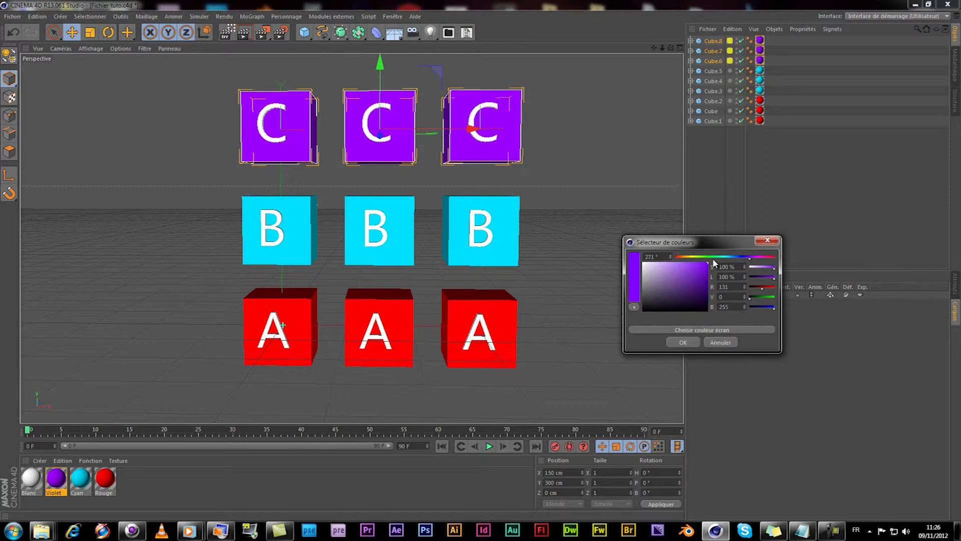
pyautogui.click(684, 343)
# - Rename the layer as Violet
pyautogui.doubleClick(720, 294)
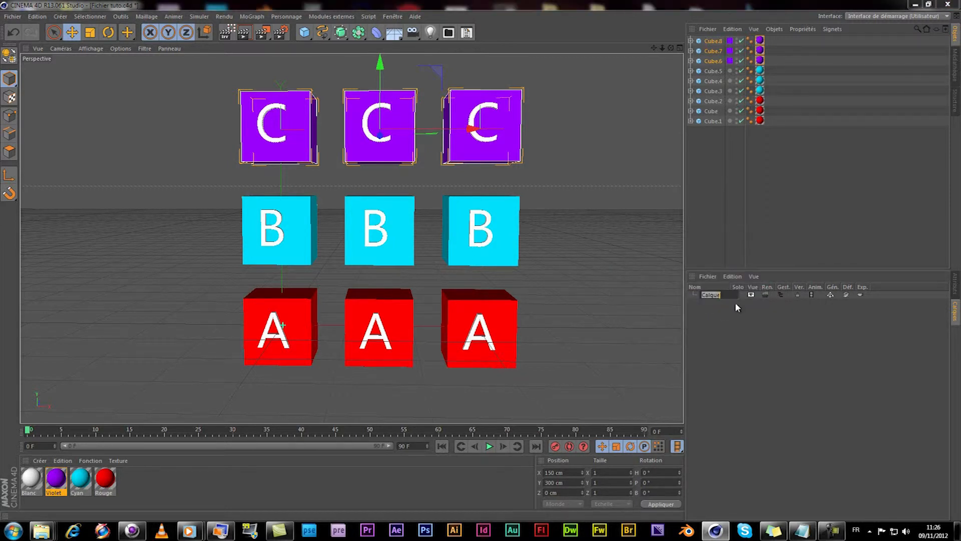
pyautogui.write('Violet')
pyautogui.press('Return')
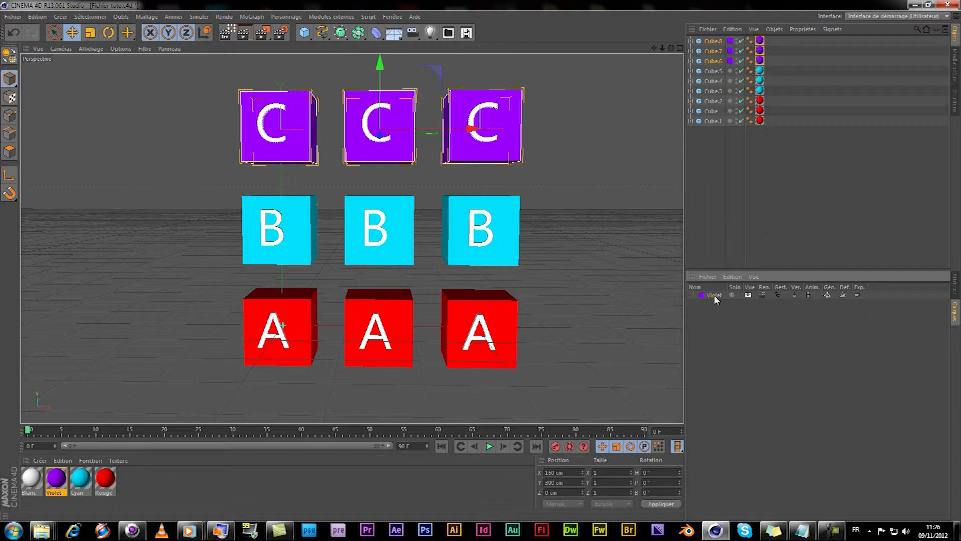
# - Isolate the Violet layer with its solo option, and turn solo off again
pyautogui.click(732, 295)
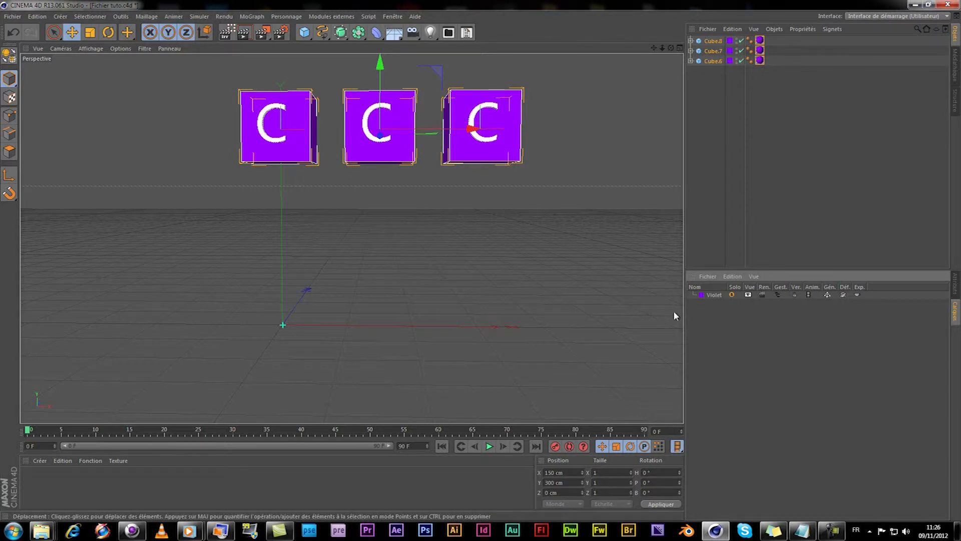
pyautogui.click(732, 294)
# - Hide the Violet layer in the viewport, render the view and clear the selection
pyautogui.click(748, 295)
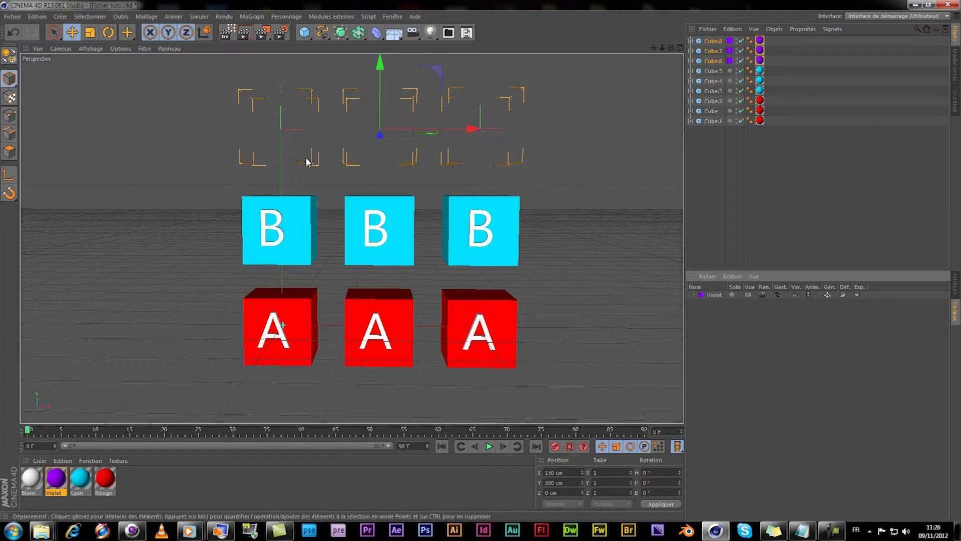
pyautogui.hotkey('ctrl', 'r')
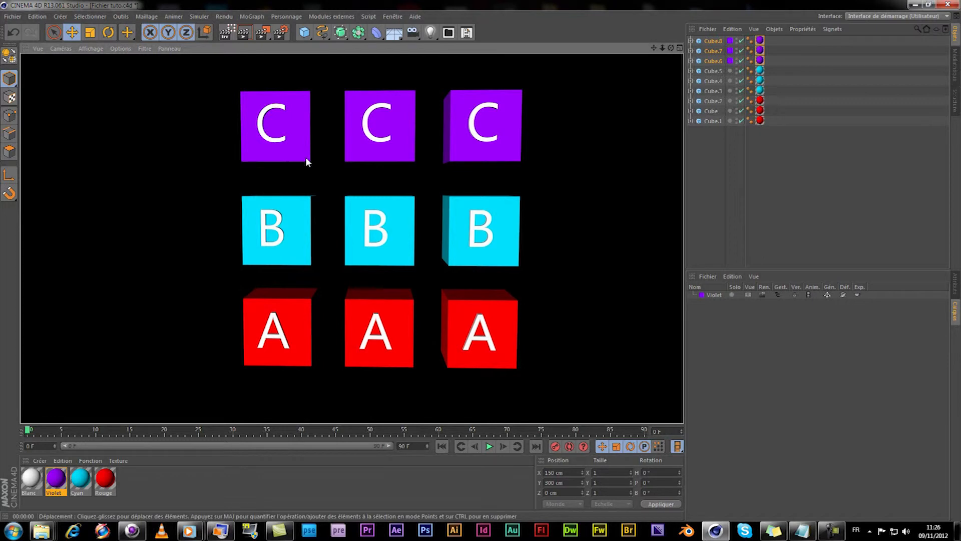
pyautogui.click(802, 174)
# - Select Cube.8 through Cube.6 and make the Violet layer visible in the viewport again
pyautogui.click(712, 41)
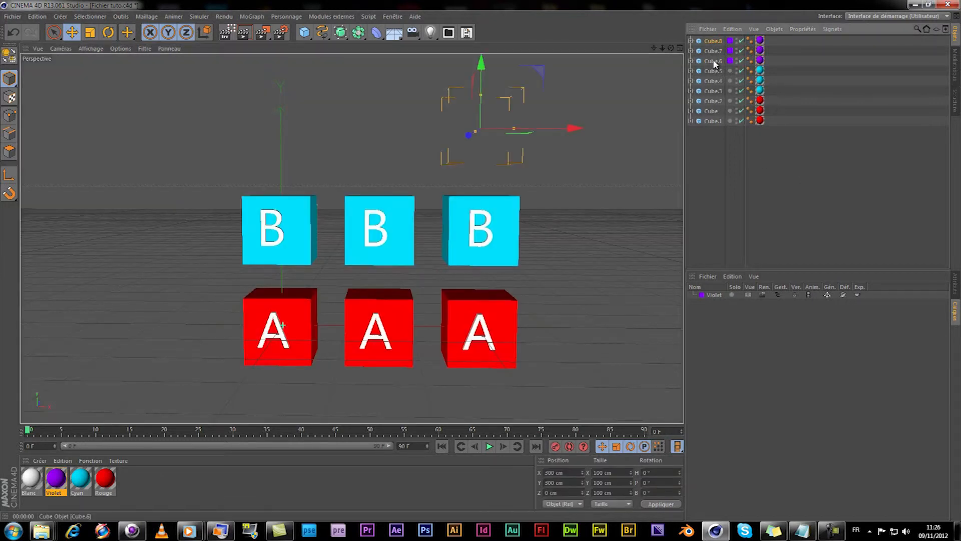
pyautogui.keyDown('shift'); pyautogui.click(713, 60); pyautogui.keyUp('shift')
pyautogui.click(750, 293)
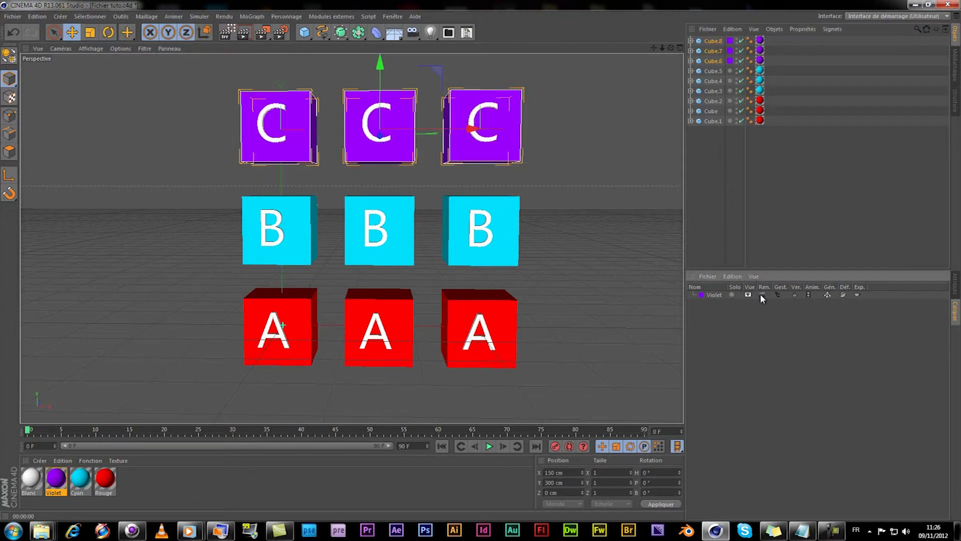
# - Exclude the Violet layer from rendering, render the view and clear the selection
pyautogui.click(761, 295)
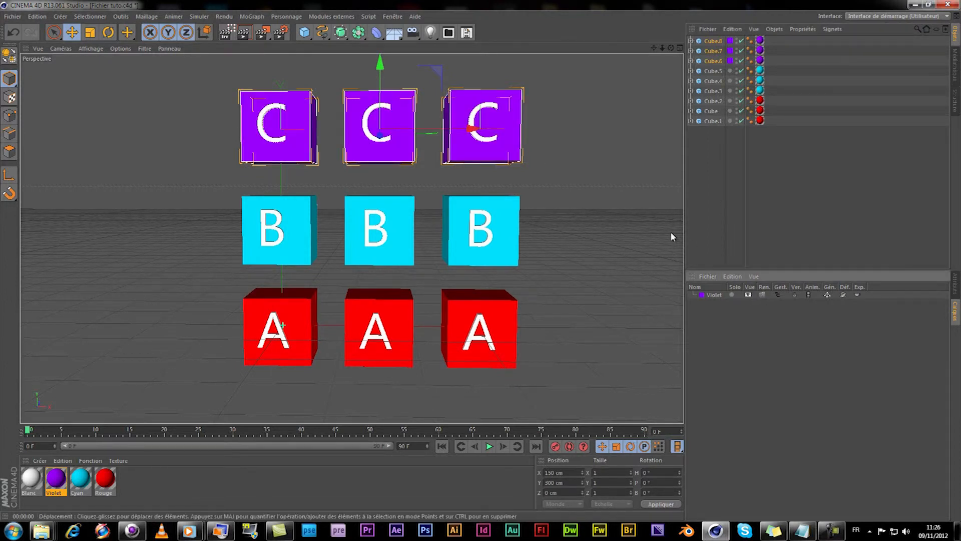
pyautogui.hotkey('ctrl', 'r')
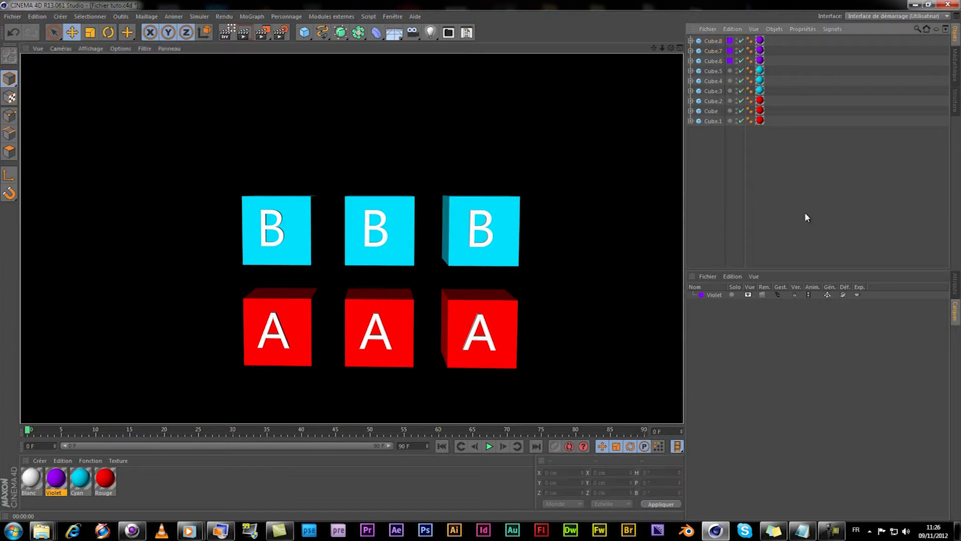
pyautogui.click(804, 212)
# - With Cube.8 through Cube.6 selected, toggle the Violet layer's object manager visibility and its lock, restoring both options
pyautogui.click(712, 42)
pyautogui.keyDown('shift'); pyautogui.click(713, 60); pyautogui.keyUp('shift')
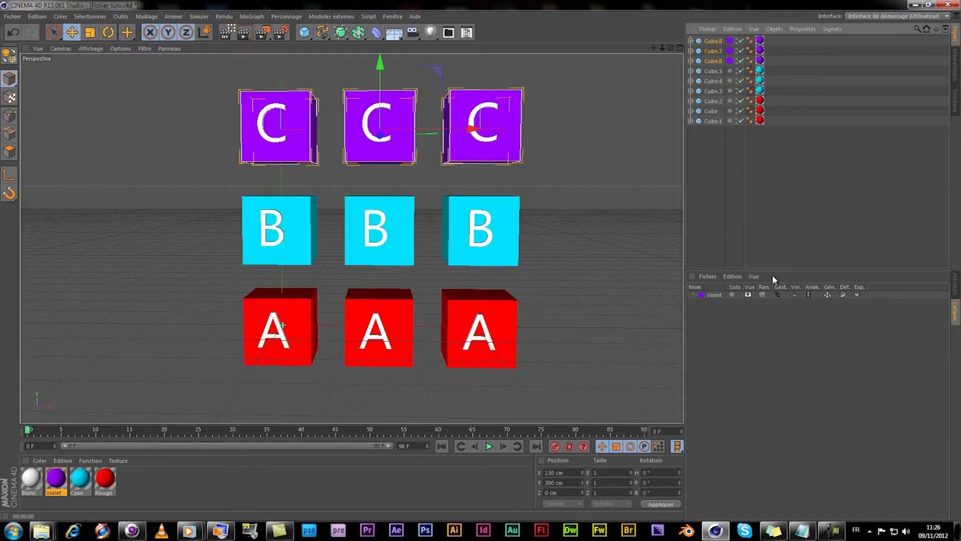
pyautogui.click(777, 295)
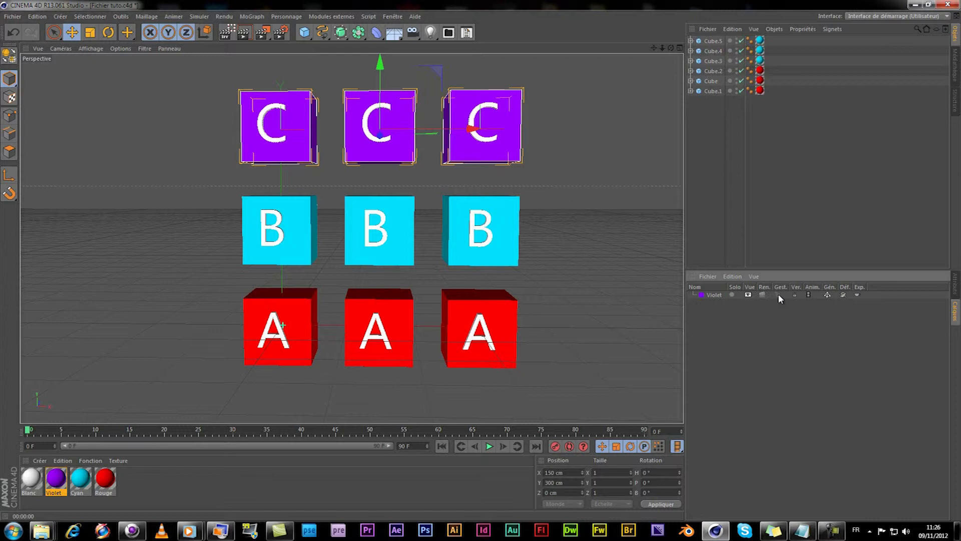
pyautogui.click(778, 295)
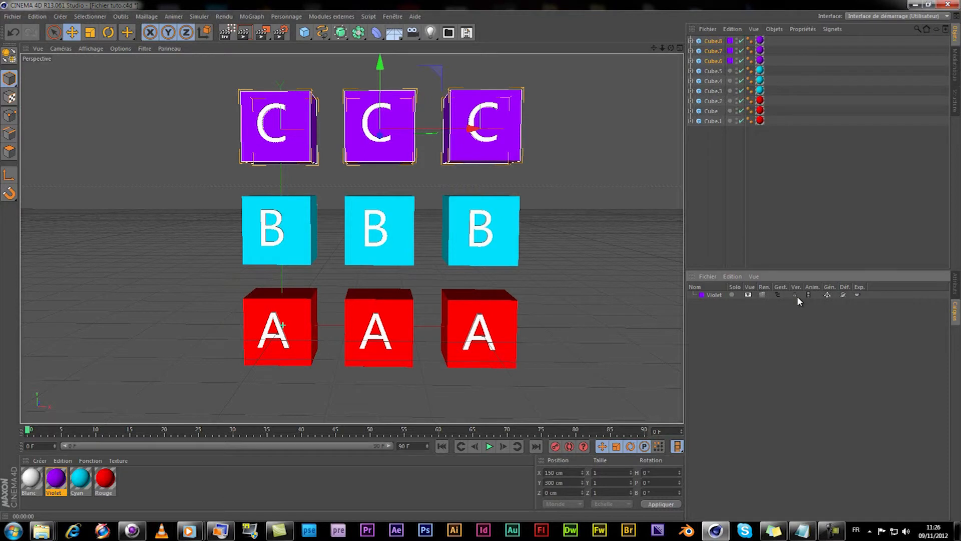
pyautogui.click(795, 295)
pyautogui.click(795, 295)
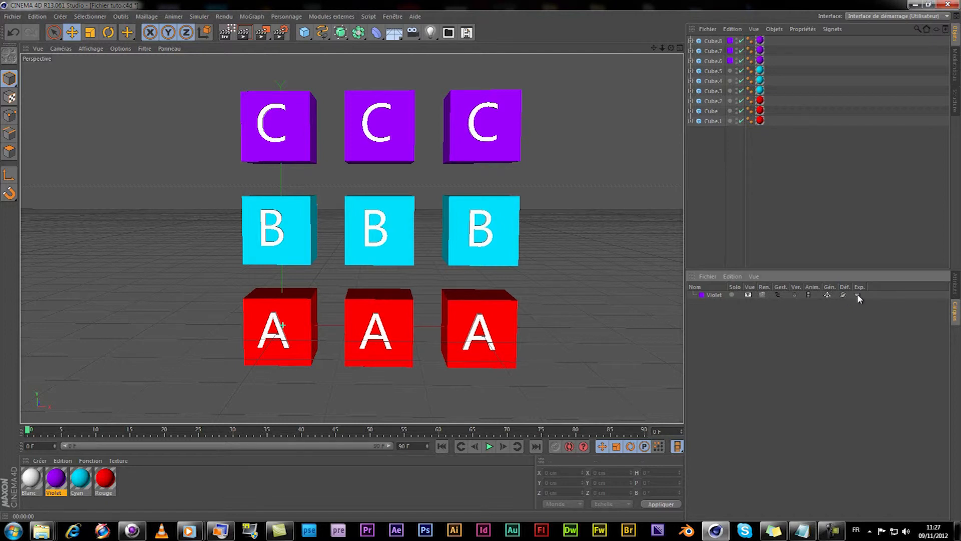
# - Add a Vibration tag to Cube.8, Cube.7 and Cube.6
pyautogui.click(714, 42)
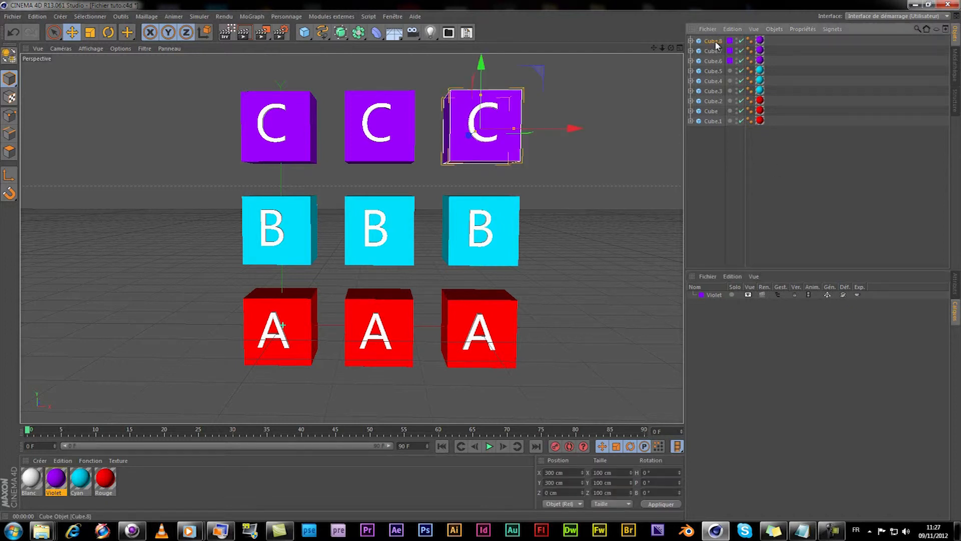
pyautogui.keyDown('shift'); pyautogui.click(712, 60); pyautogui.keyUp('shift')
pyautogui.rightClick(711, 63)
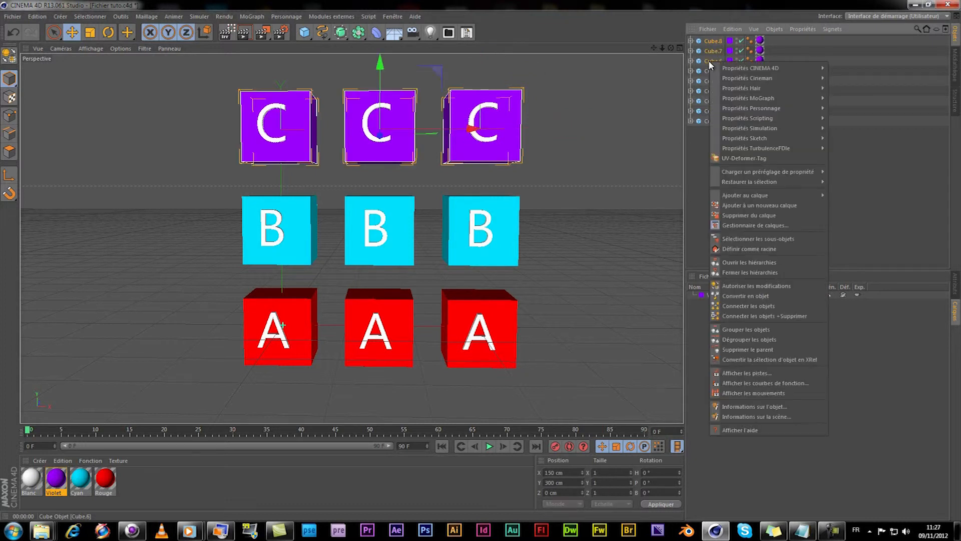
pyautogui.moveTo(730, 68)
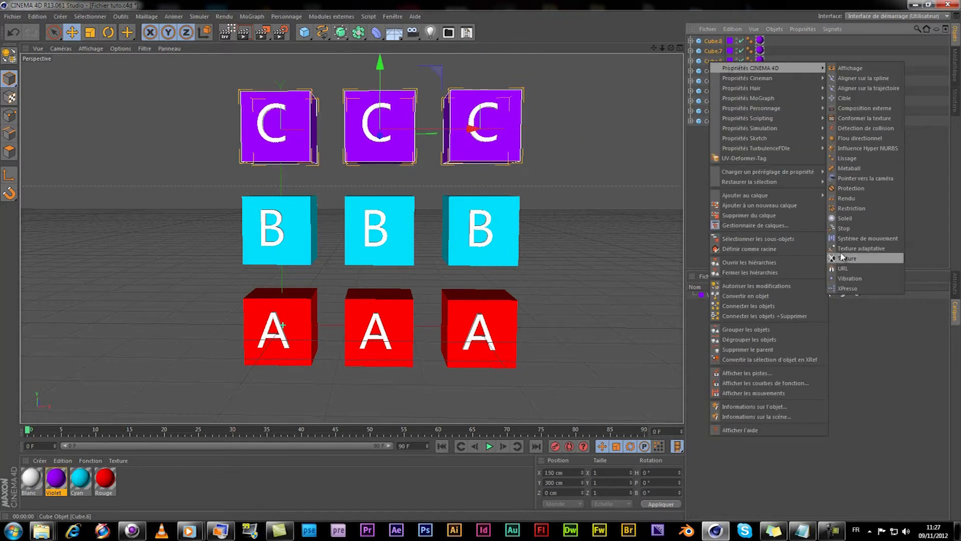
pyautogui.click(845, 278)
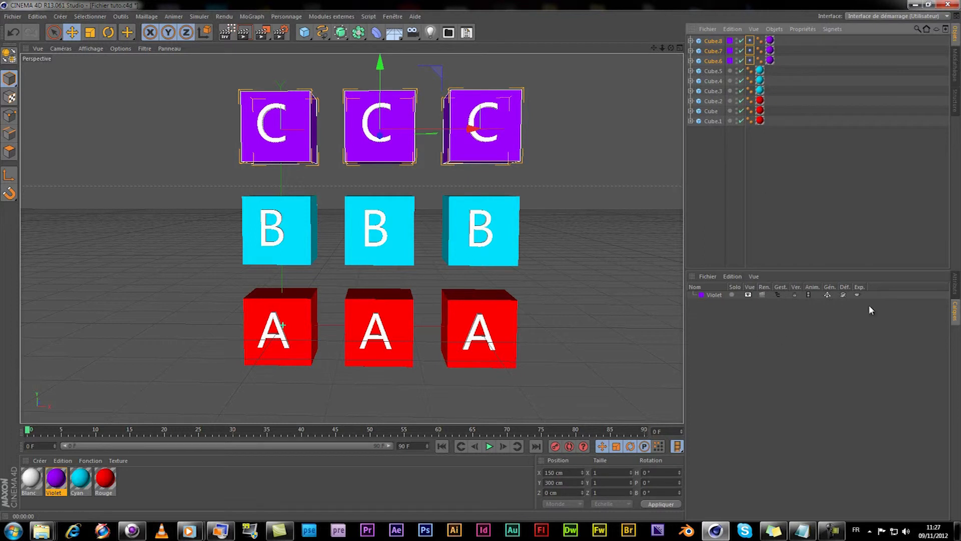
# - Enable position, scale and rotation vibration on the three tags, with a second position amplitude of 100 cm and a second rotation amplitude of 30°
pyautogui.click(954, 285)
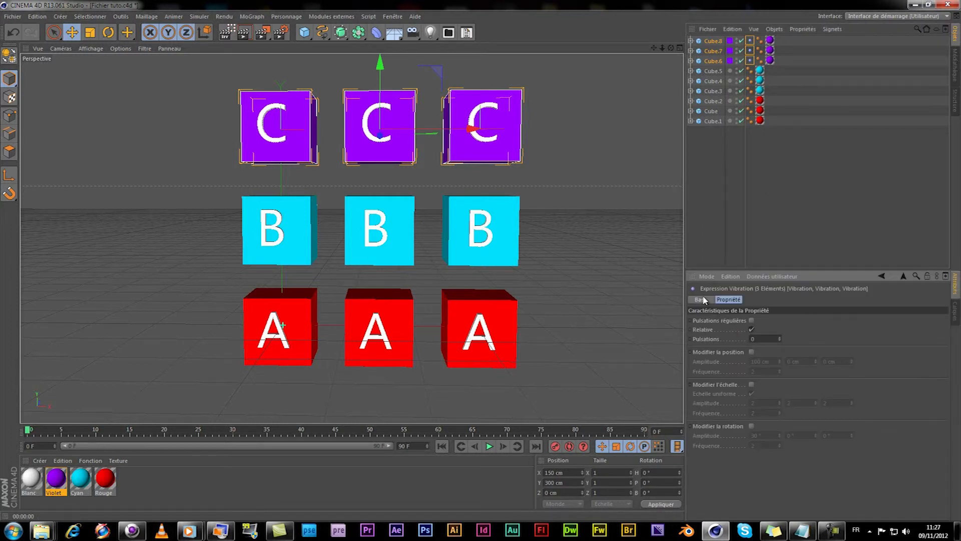
pyautogui.click(751, 352)
pyautogui.moveTo(801, 362); pyautogui.dragTo(756, 372)
pyautogui.write('100')
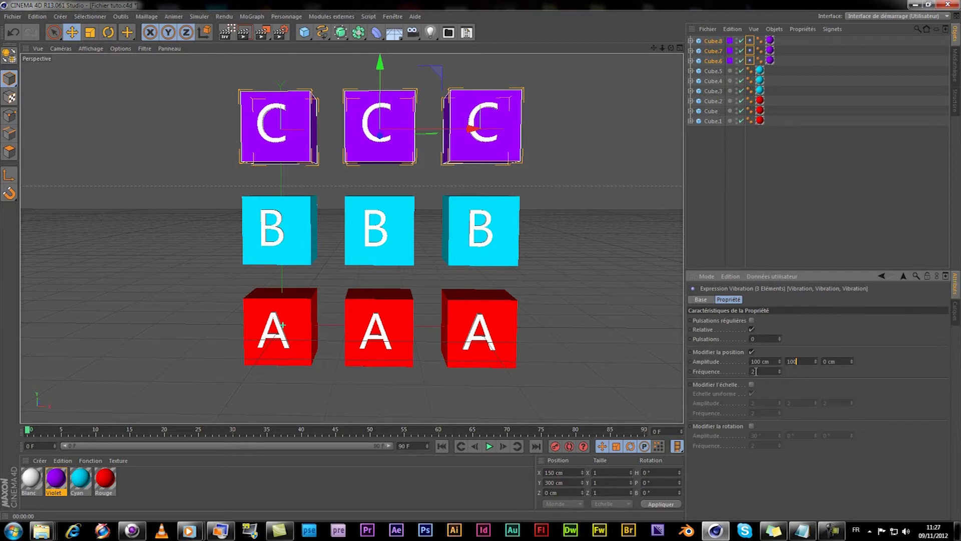
pyautogui.click(751, 384)
pyautogui.click(750, 426)
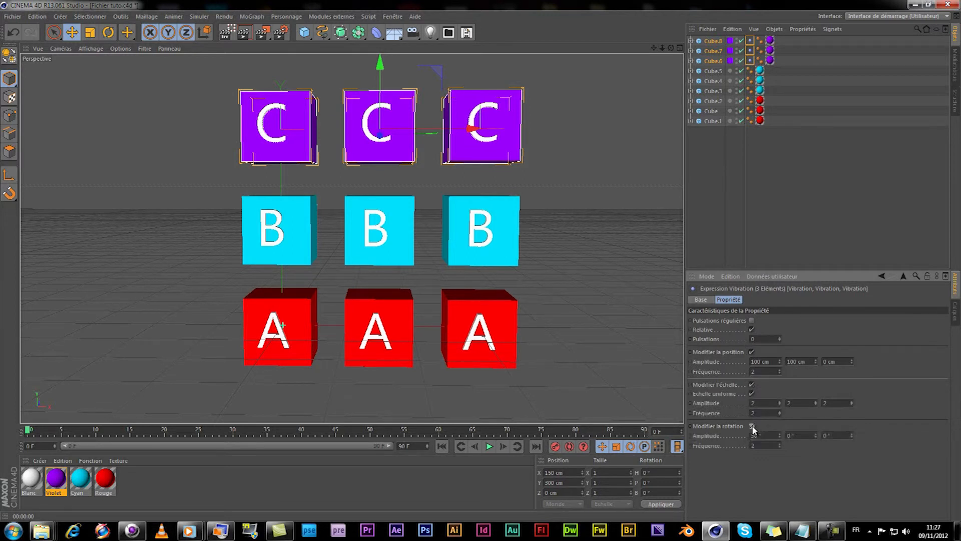
pyautogui.moveTo(795, 435); pyautogui.dragTo(784, 441)
# - Play the vibration animation, bring up the layer manager and scrub the timeline back to frame 9
pyautogui.click(488, 446)
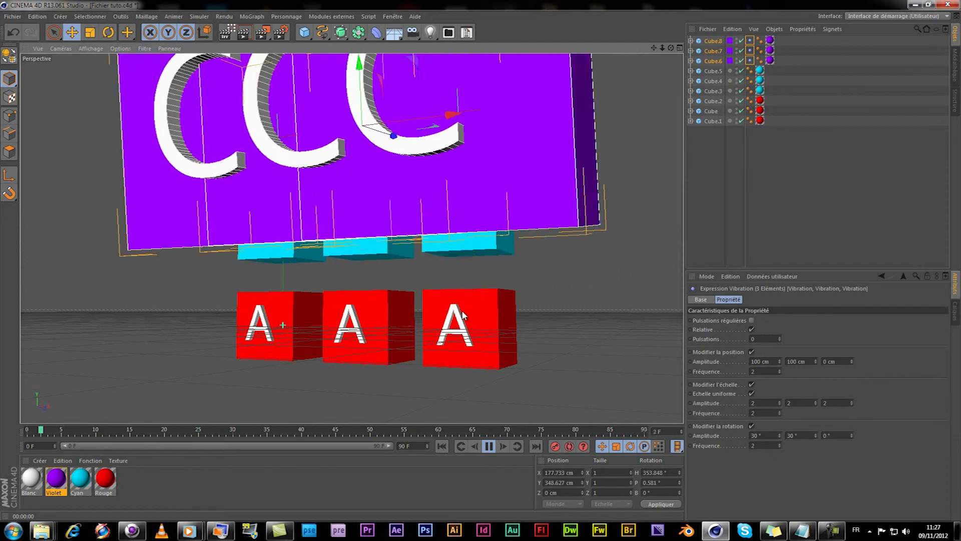
pyautogui.click(954, 310)
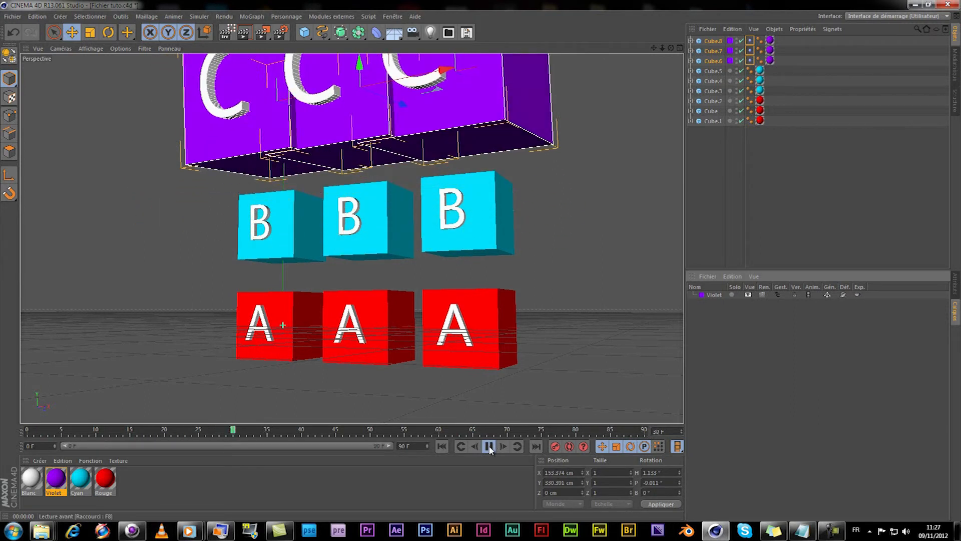
pyautogui.click(246, 429)
pyautogui.moveTo(246, 429); pyautogui.dragTo(89, 433)
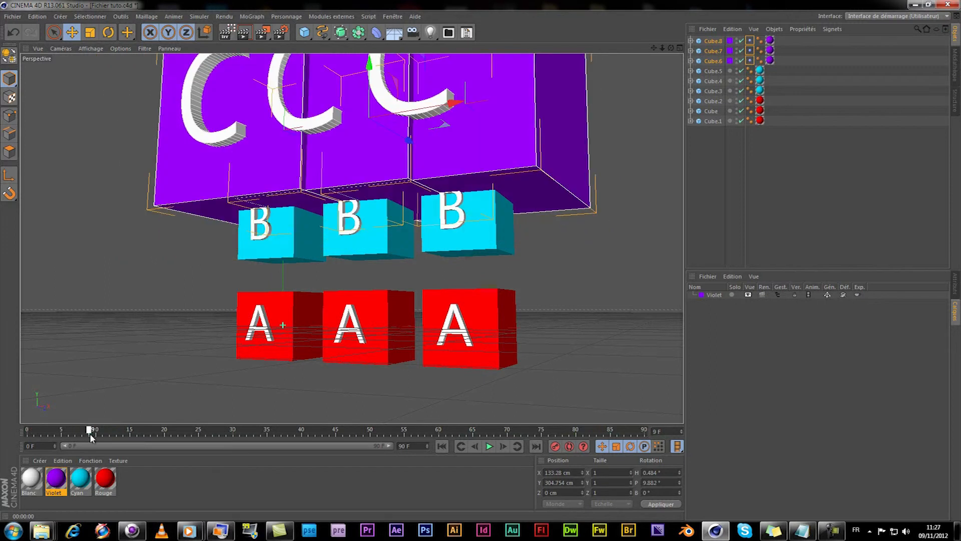
# - Delete the Vibration tags from Cube.8, Cube.7 and Cube.6
pyautogui.click(826, 190)
pyautogui.click(749, 41)
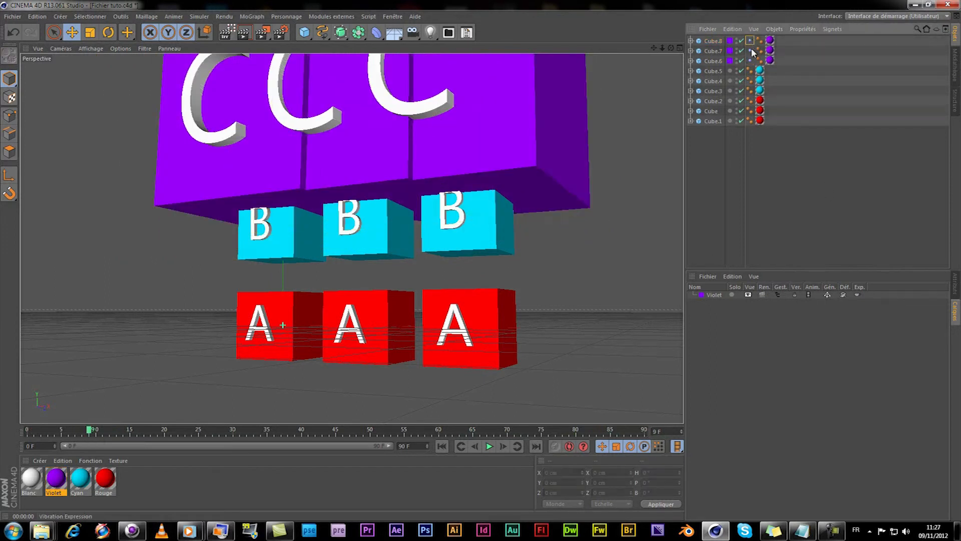
pyautogui.keyDown('shift'); pyautogui.click(750, 61); pyautogui.keyUp('shift')
pyautogui.press('Delete')
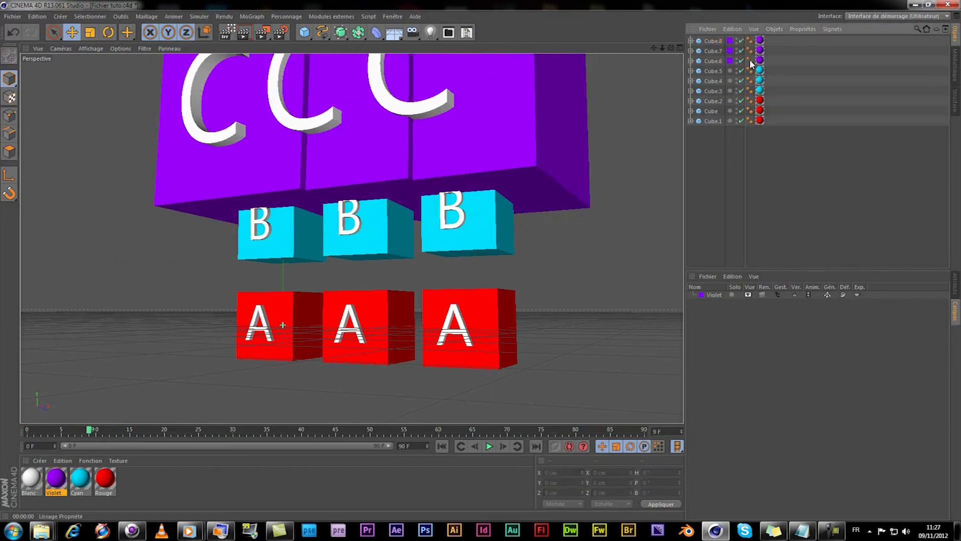
# - Select Cube.8, and play the animation briefly to check the cubes without the Vibration tags
pyautogui.click(713, 41)
pyautogui.click(489, 446)
pyautogui.click(490, 447)
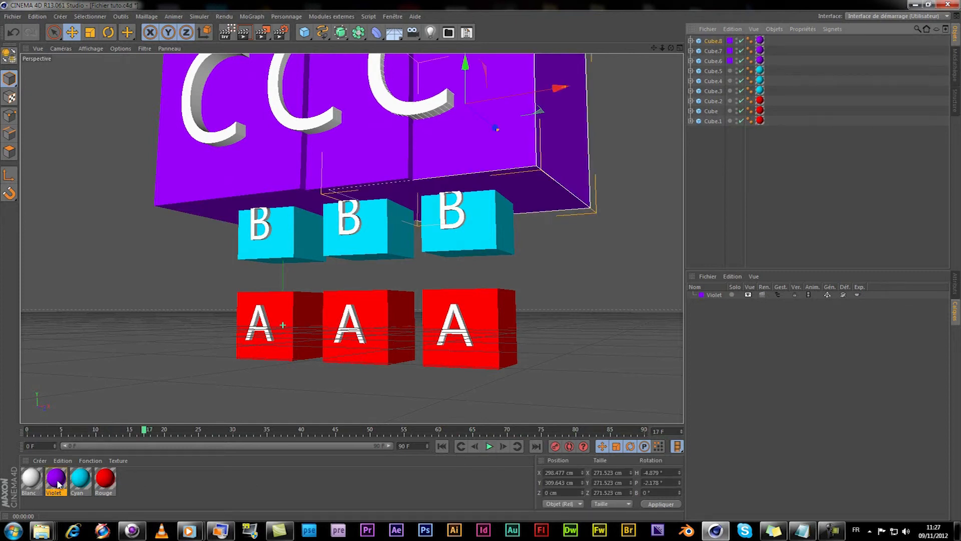
# - Add the Violet material to the Violet layer, and filter the materials by that layer before showing them all again
pyautogui.click(83, 482)
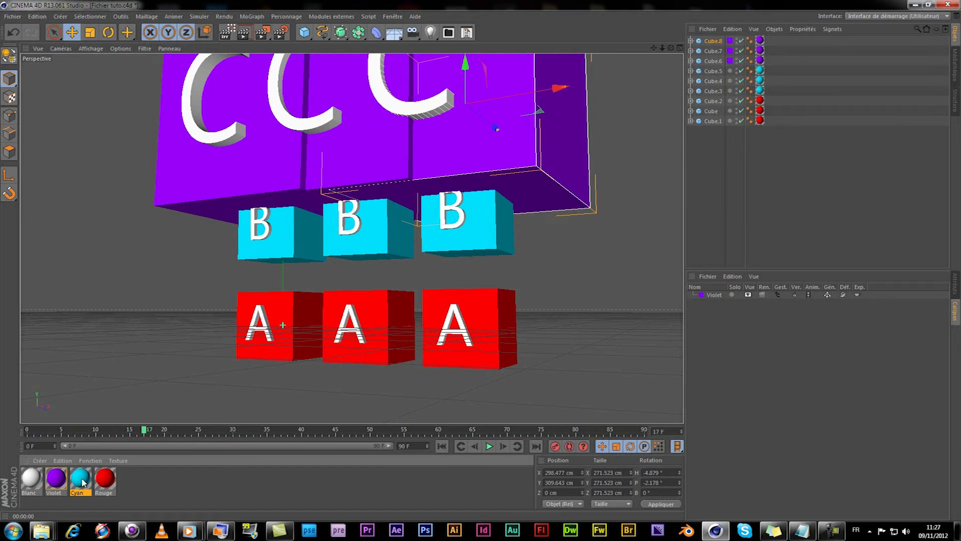
pyautogui.rightClick(83, 481)
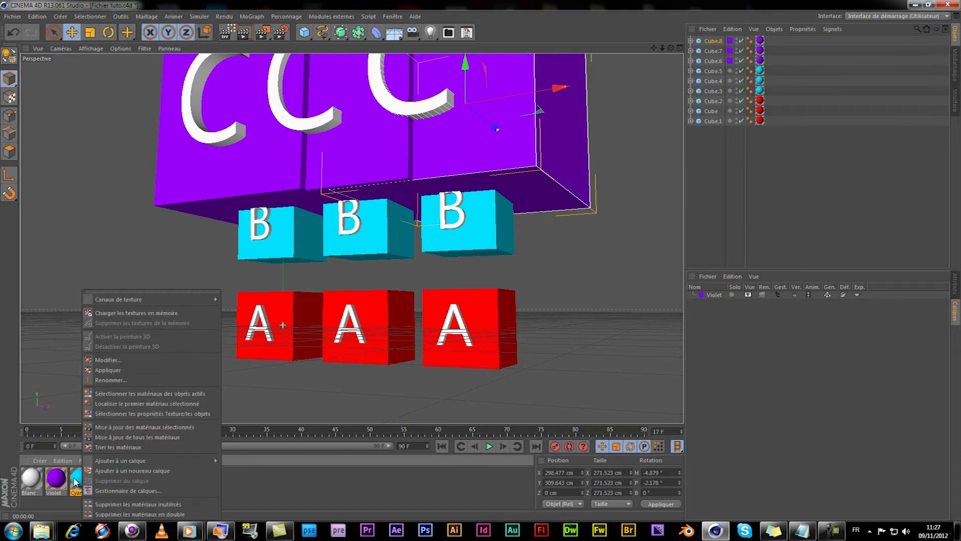
pyautogui.click(55, 480)
pyautogui.rightClick(61, 482)
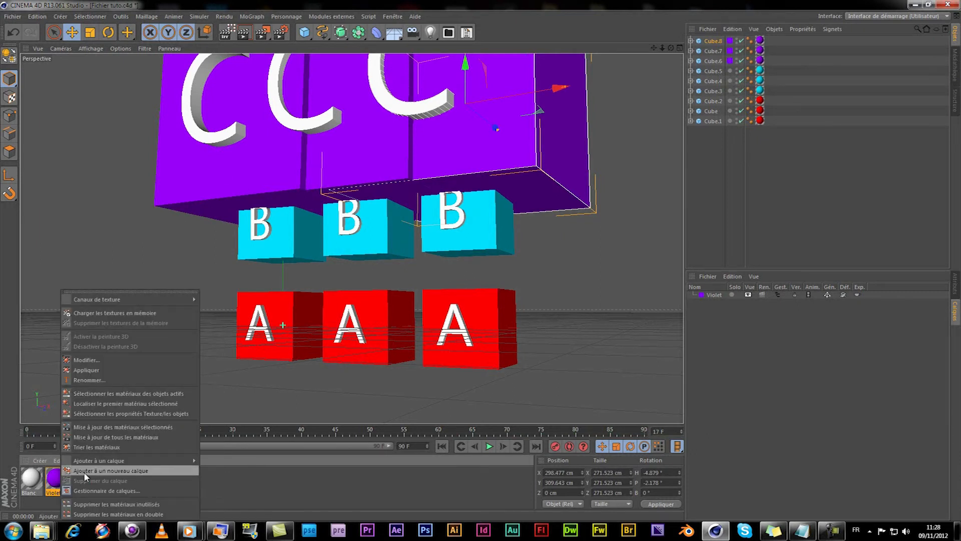
pyautogui.moveTo(91, 464)
pyautogui.click(221, 464)
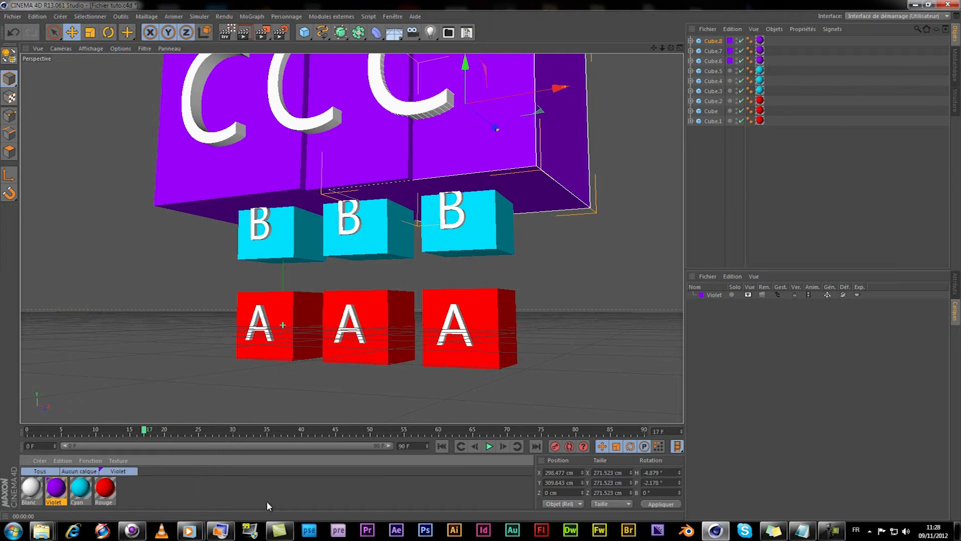
pyautogui.click(120, 472)
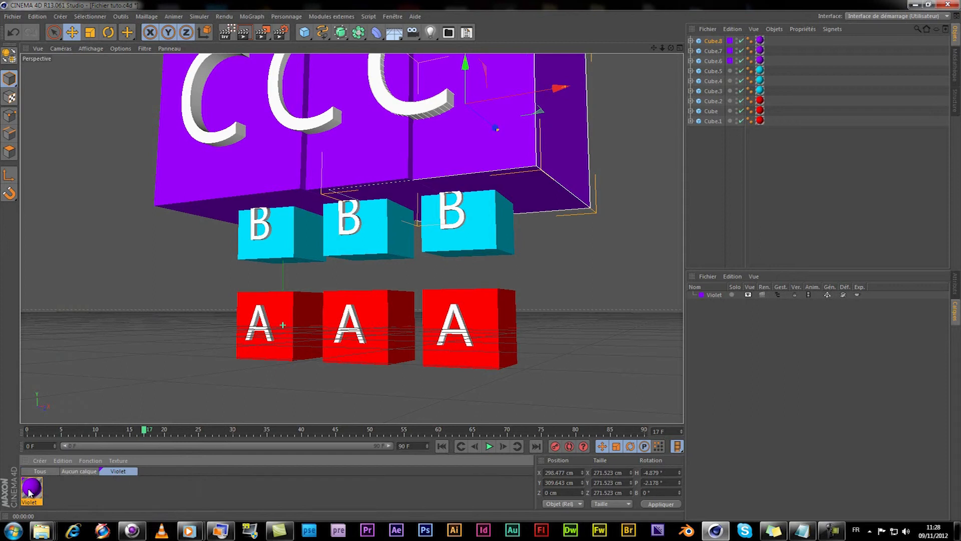
pyautogui.click(39, 471)
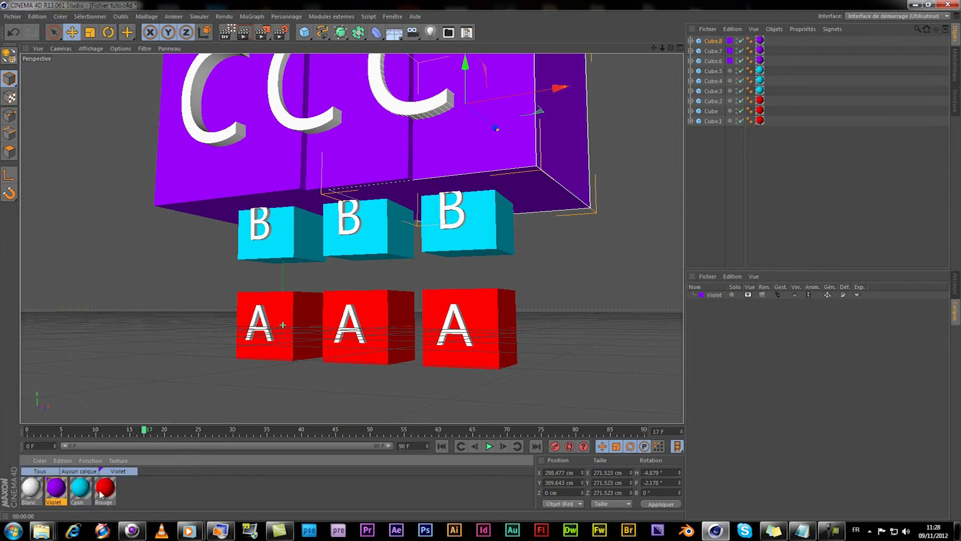